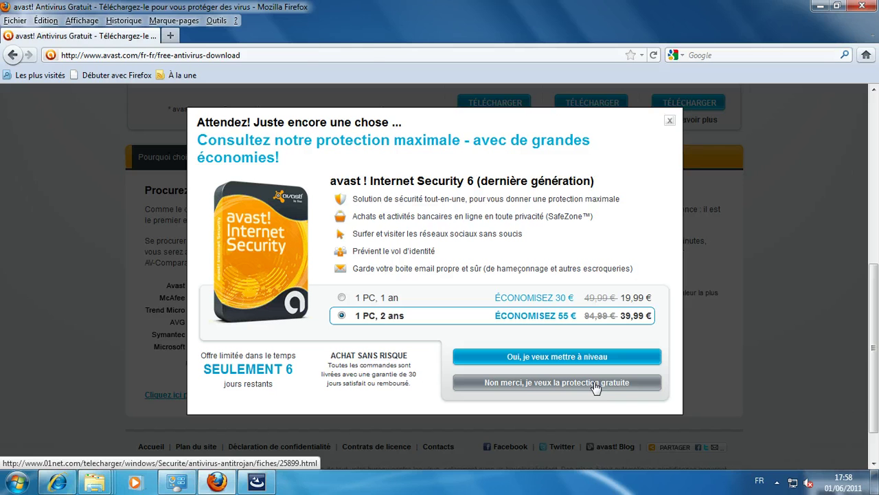
Step: Decline the avast! Internet Security upgrade and continue with the free antivirus download
click(595, 388)
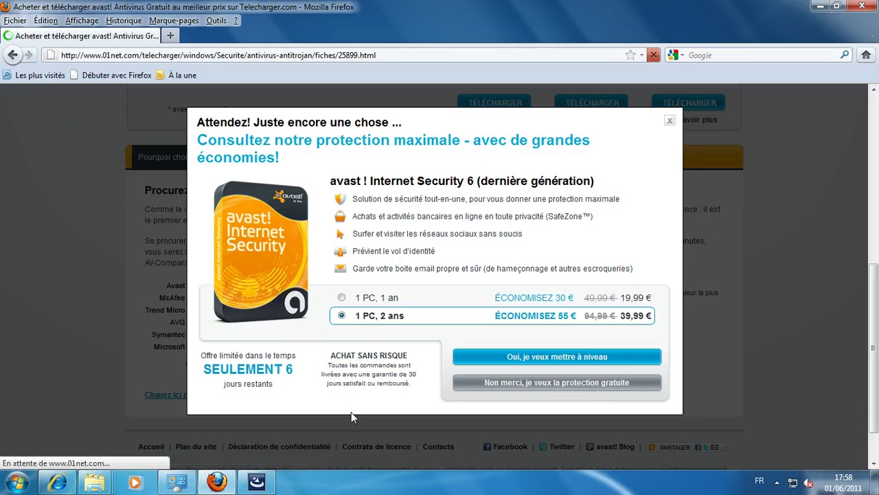
Step: Save avast_free6_01Net.exe from 01net, declining the 01men prompt, then close Firefox
click(520, 383)
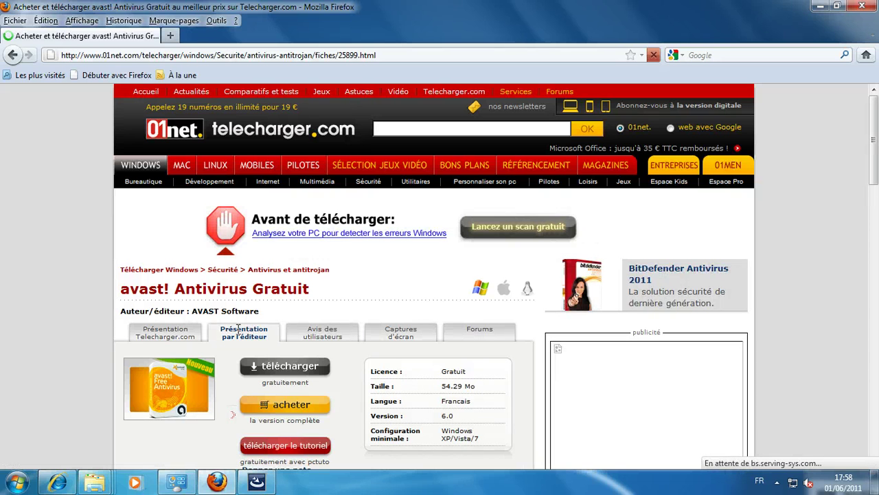
click(280, 373)
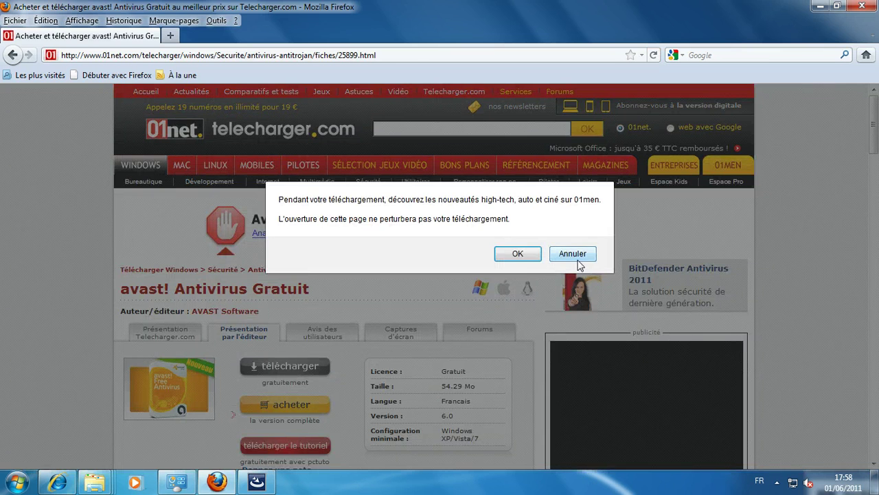
click(575, 254)
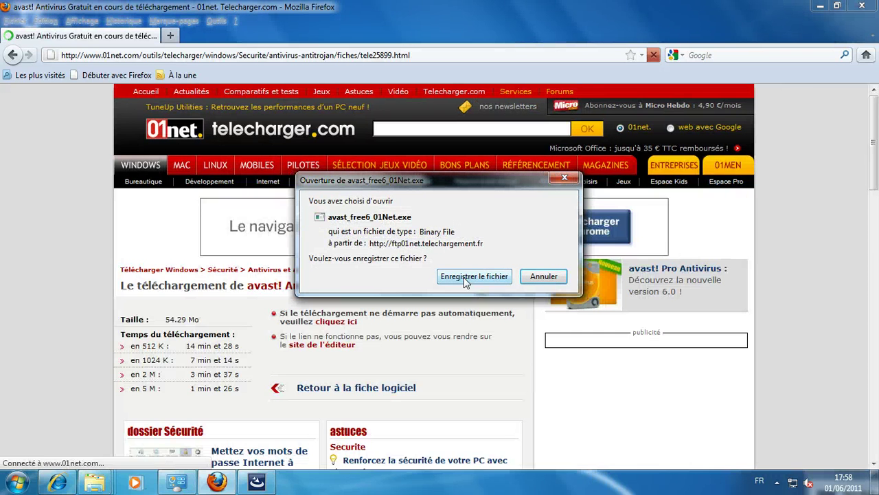
click(464, 277)
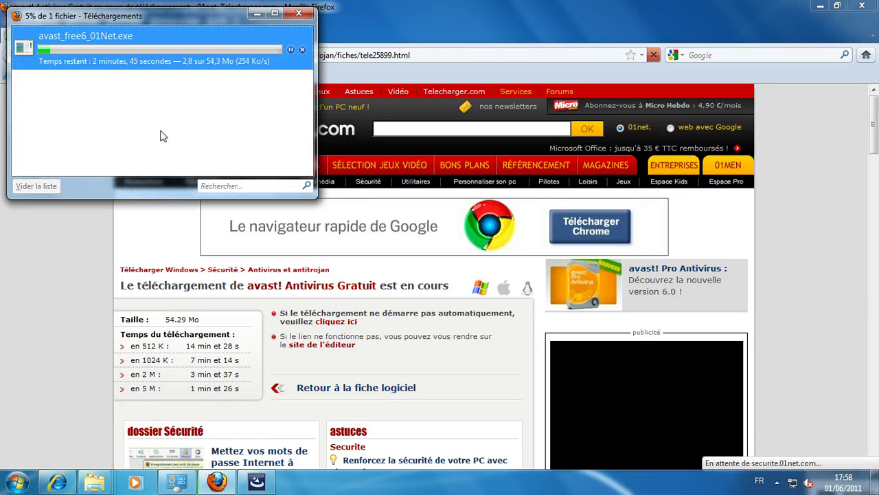
click(299, 13)
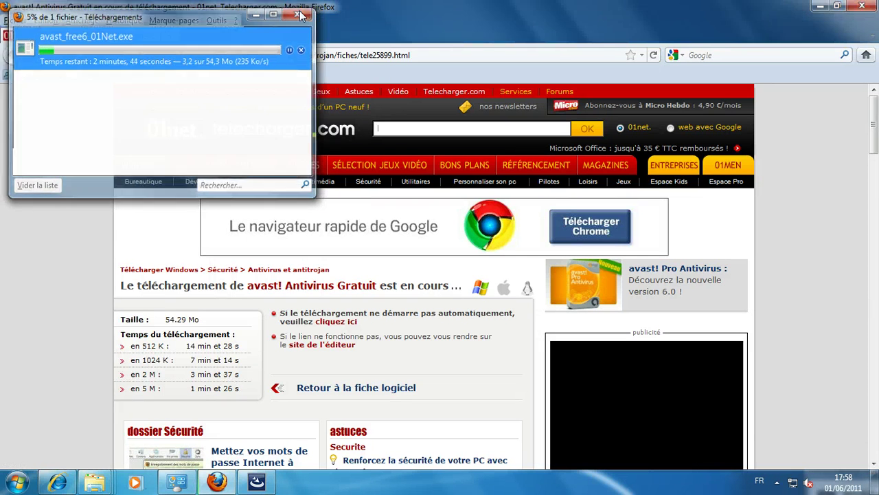
click(863, 7)
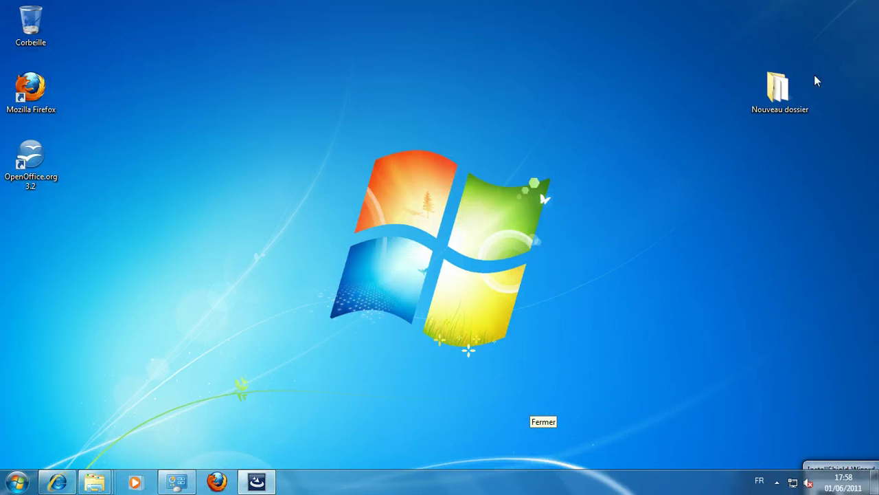
Step: Run setup_av_free_fre from the Nouveau dossier folder and close the folder window
double_click(792, 95)
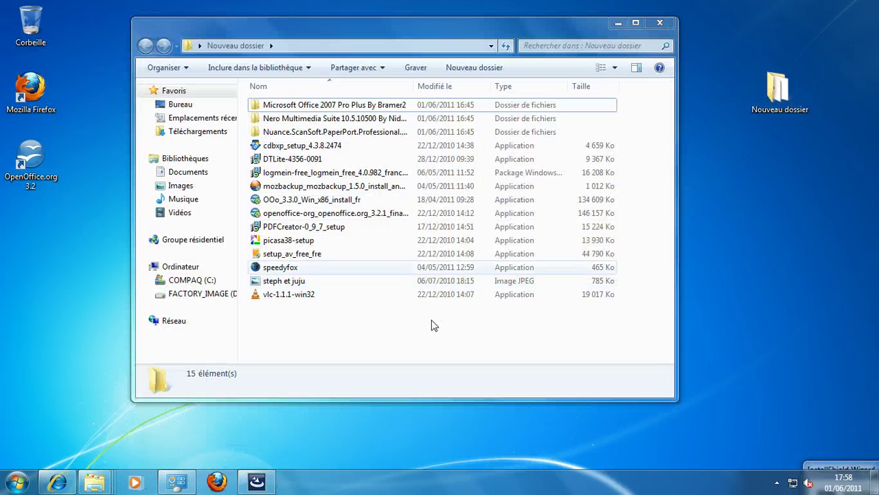
click(305, 259)
click(658, 24)
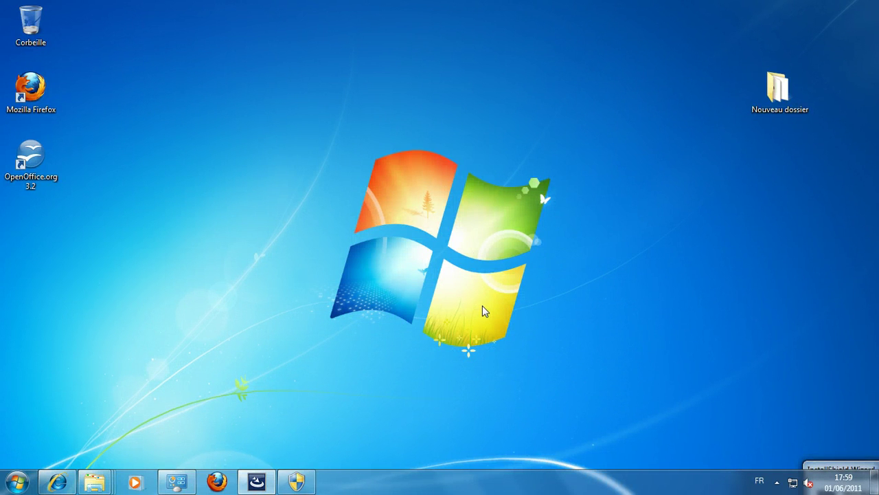
Step: Install avast! with Chrome-as-default and avast! community options unticked, then close the installer
click(305, 483)
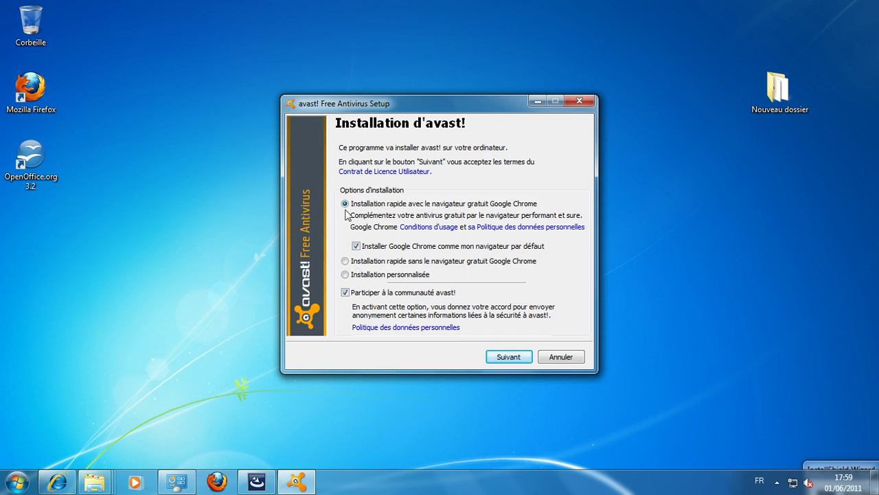
click(356, 246)
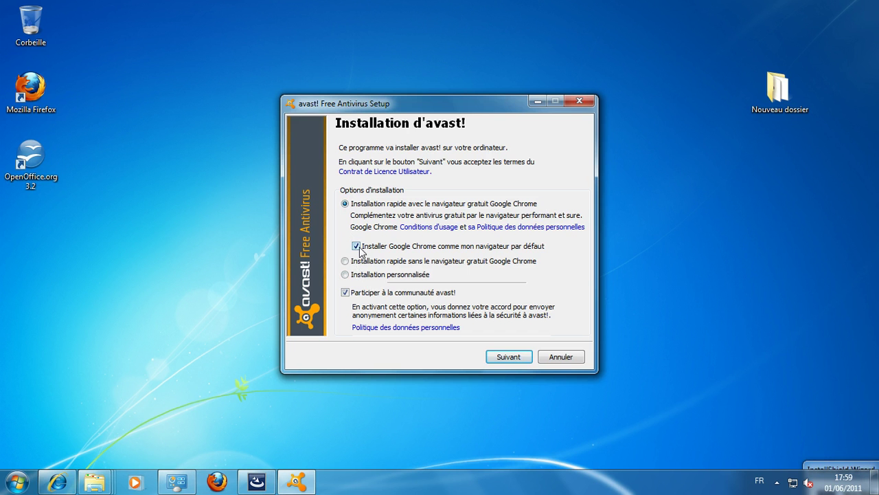
click(345, 293)
click(509, 356)
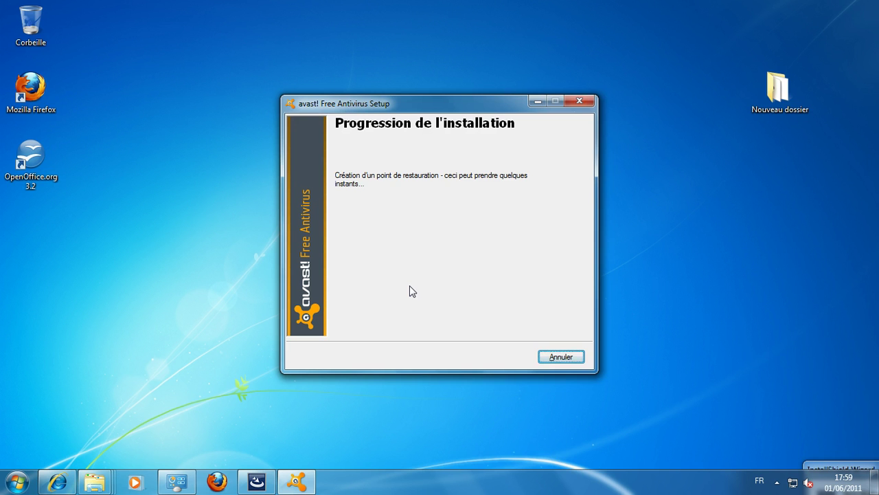
click(414, 437)
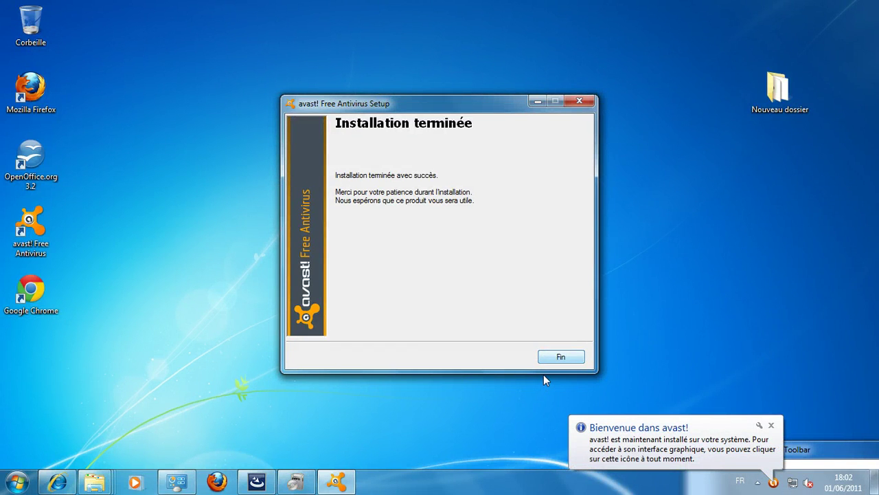
click(560, 356)
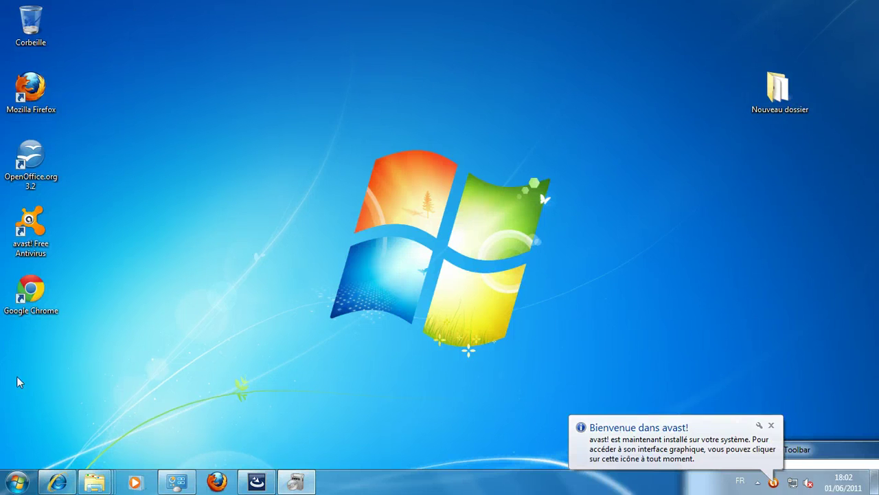
Step: Open the avast! Antivirus Gratuit window from its hidden notification-area tray icon
click(30, 237)
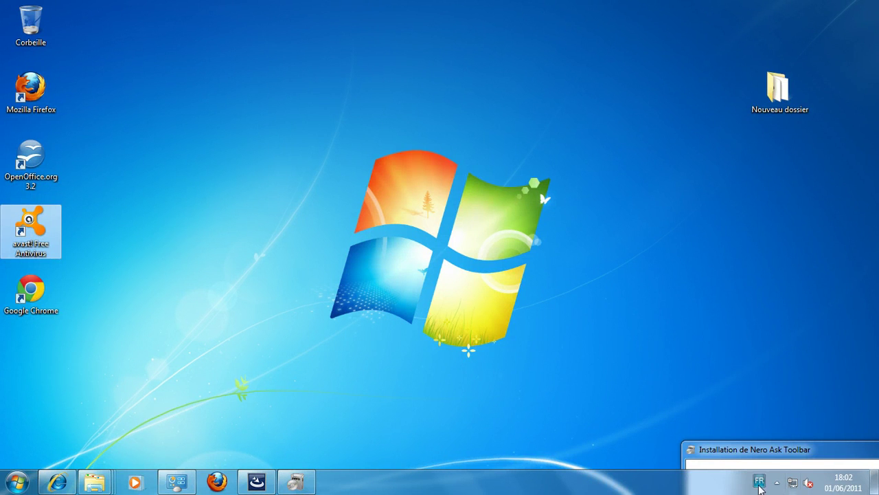
click(777, 486)
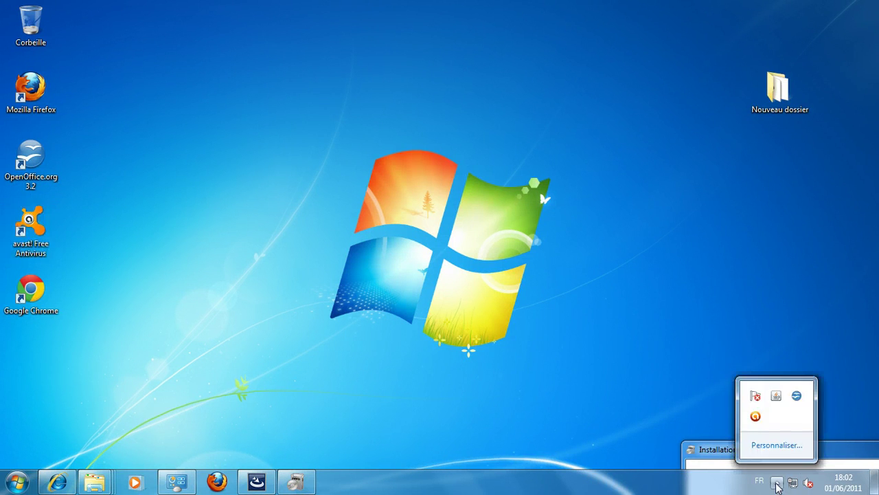
double_click(756, 418)
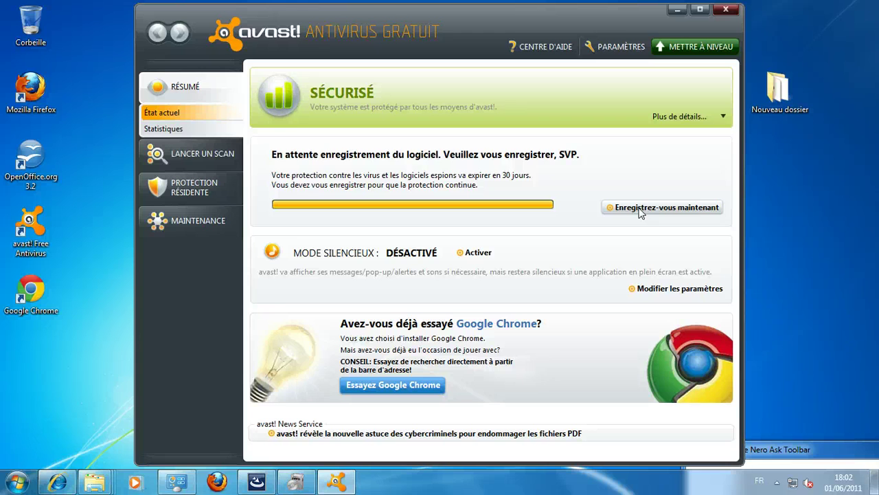
Step: Choose 'Enregistrez-vous maintenant' on the status page and again on the Enregistrement page
click(641, 213)
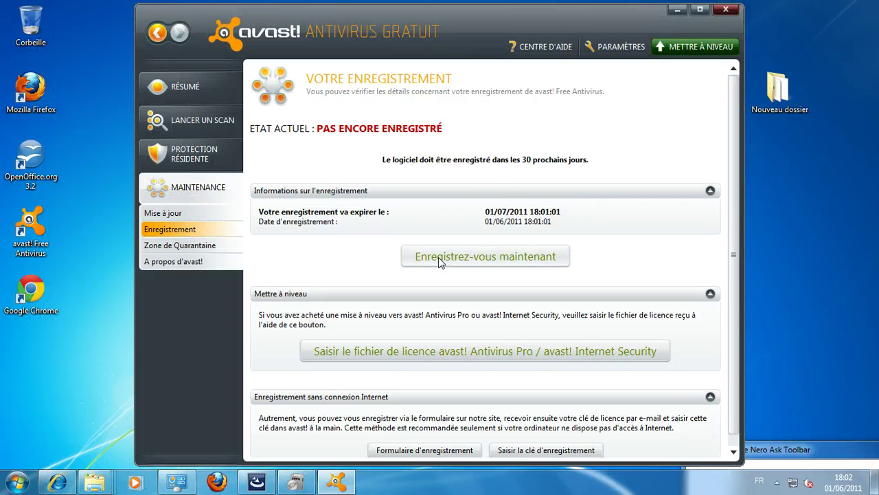
click(469, 263)
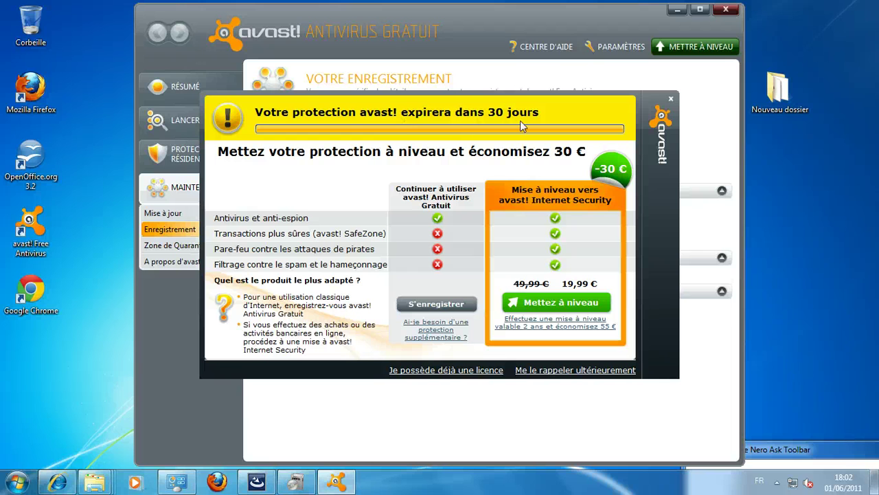
Step: Pick free registration, enter the user's name and e-mail, and submit for the free licence
click(428, 306)
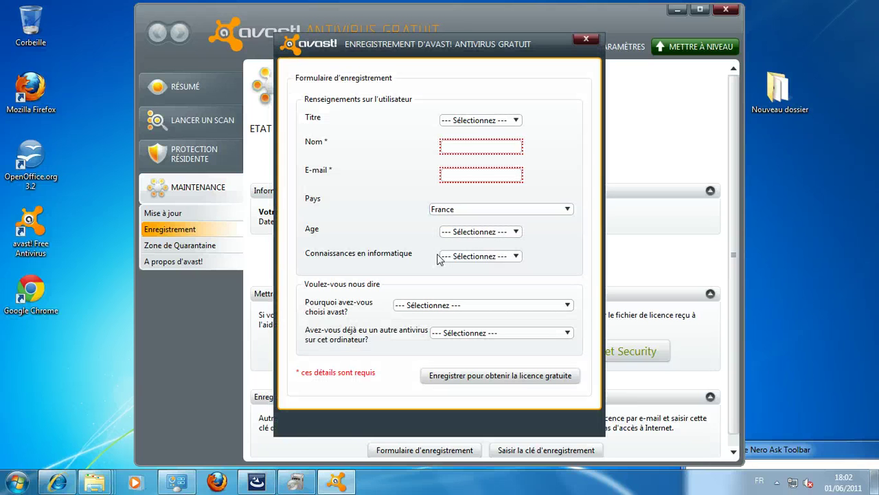
click(459, 149)
text(d)
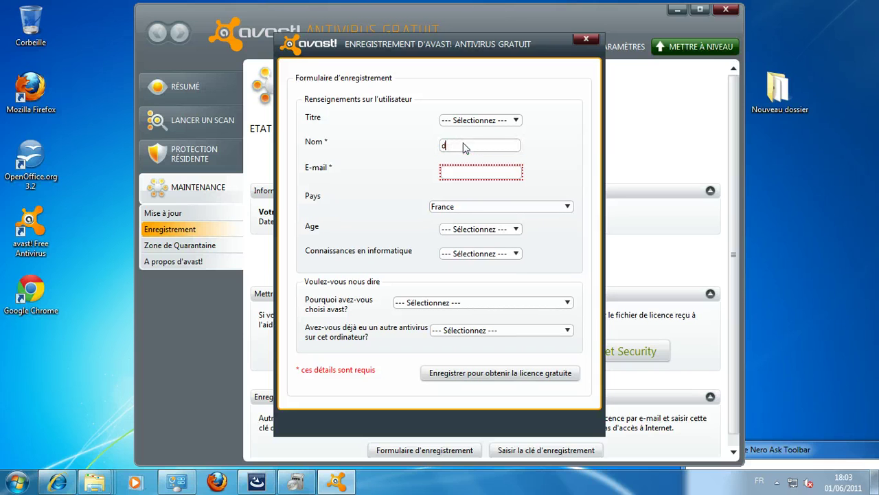
text(imint)
key(Tab)
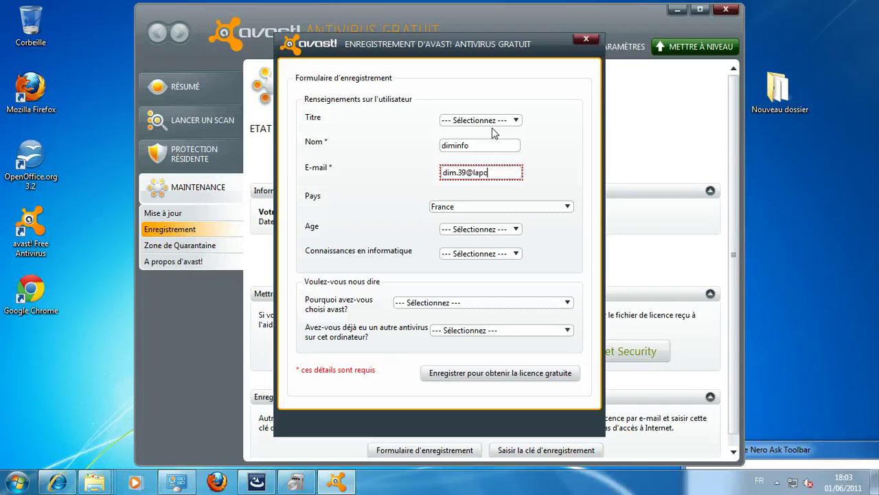
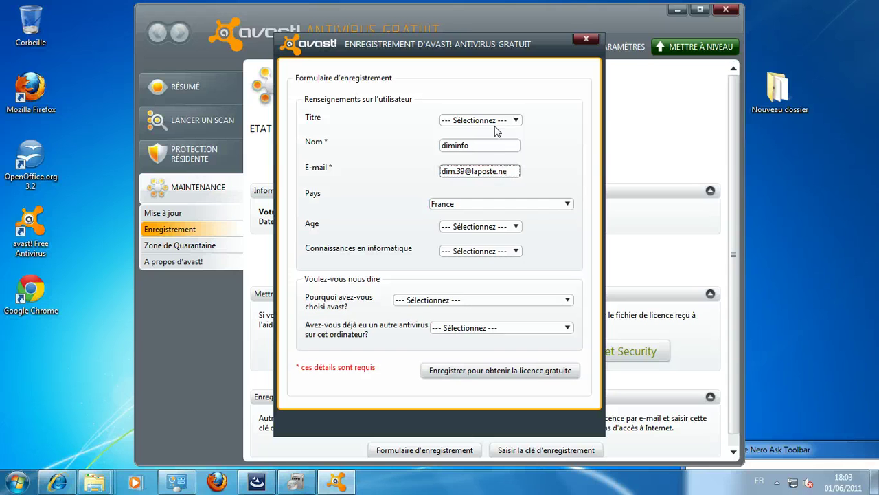
click(471, 371)
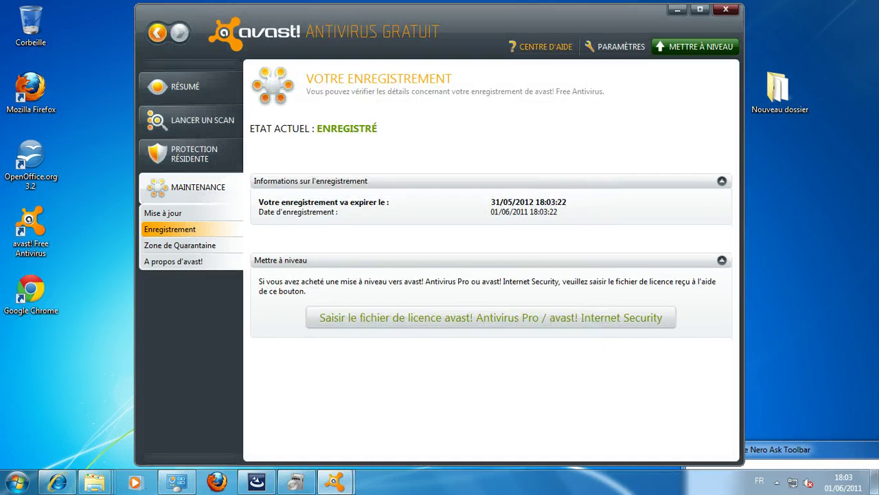
Step: Dismiss the registration thank-you message and restore the avast! window from the taskbar
click(678, 9)
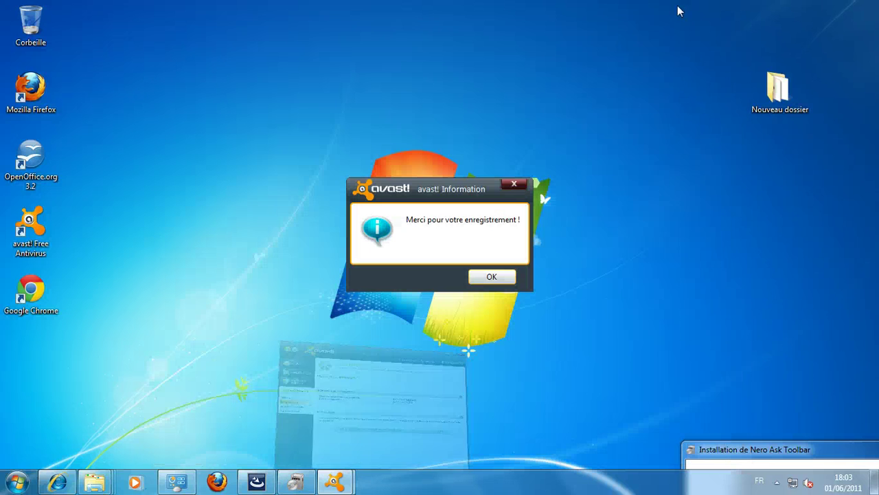
click(492, 276)
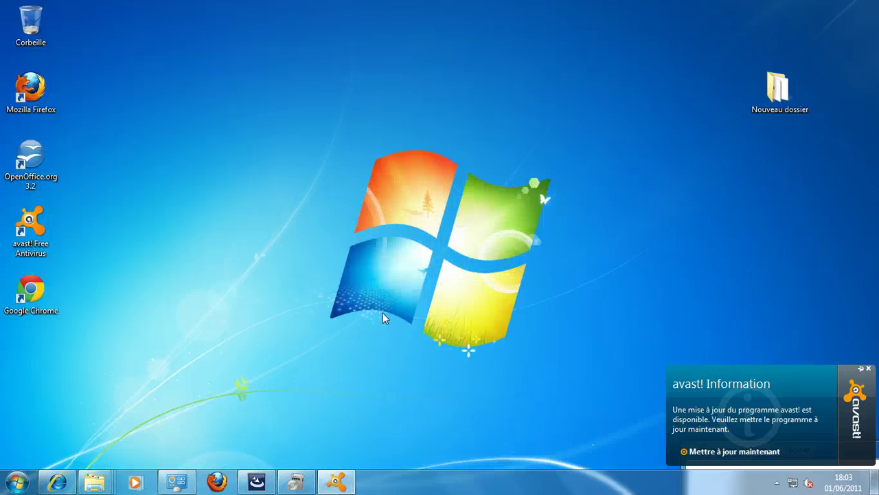
click(344, 487)
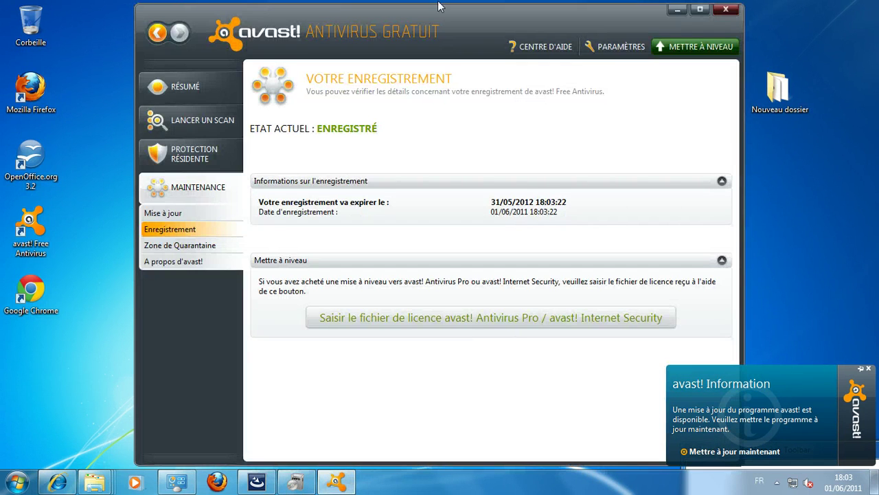
Step: Browse the update, registration, quarantine, about, File Agent and scan pages, returning to status
click(132, 213)
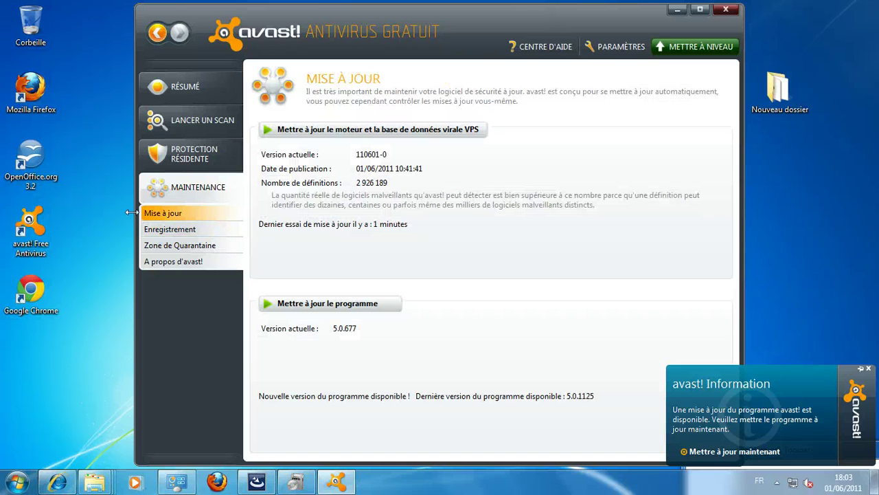
click(170, 229)
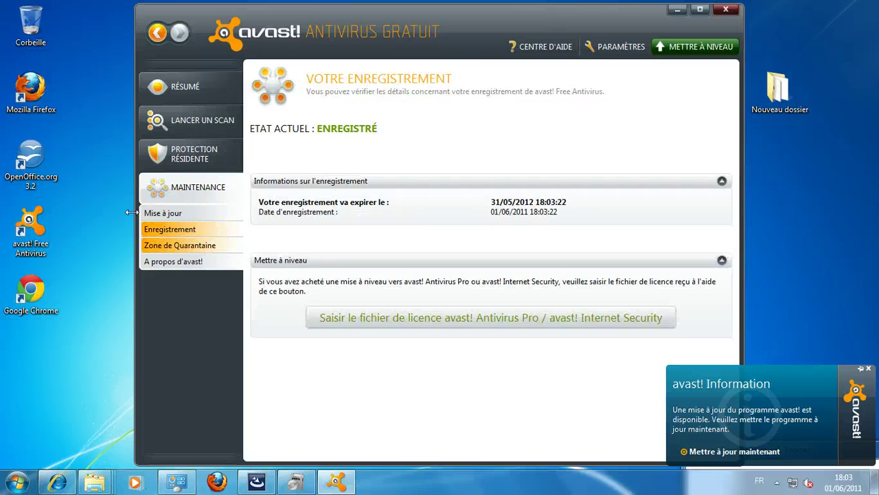
click(180, 245)
click(154, 263)
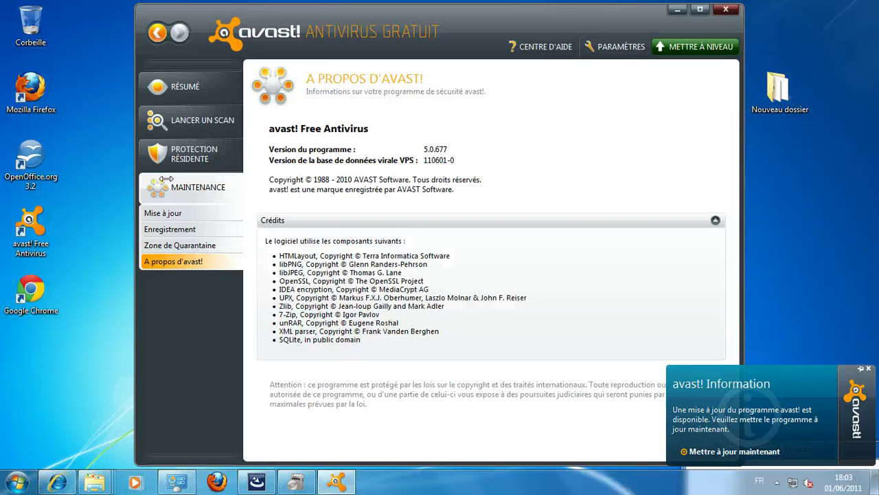
click(175, 164)
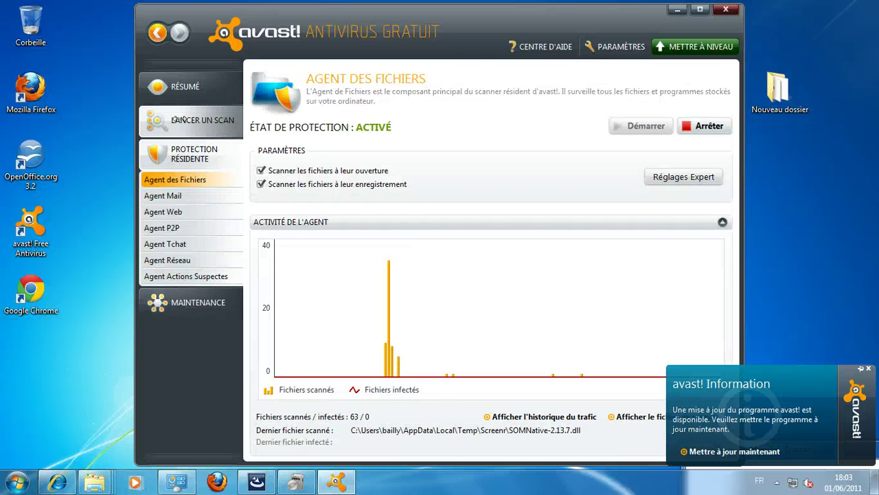
click(180, 129)
click(185, 87)
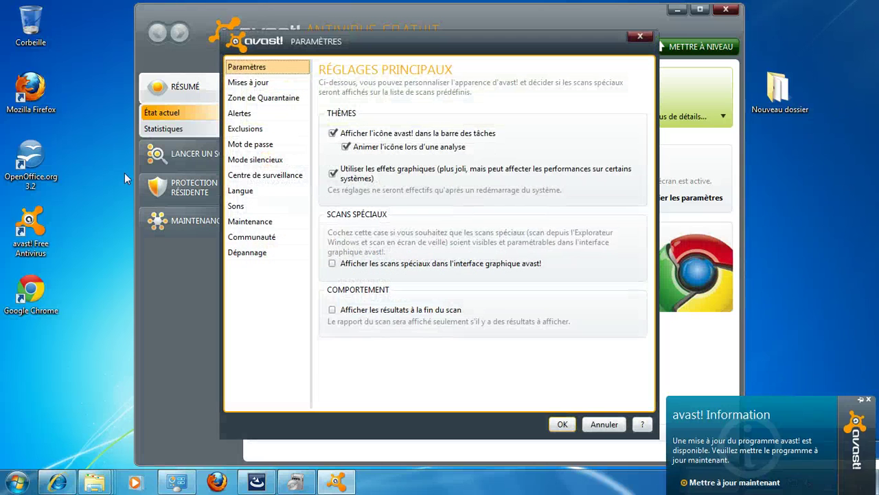
Step: Enable the permanent Internet connection update option, save, and show the Agent des Fichiers page
click(248, 81)
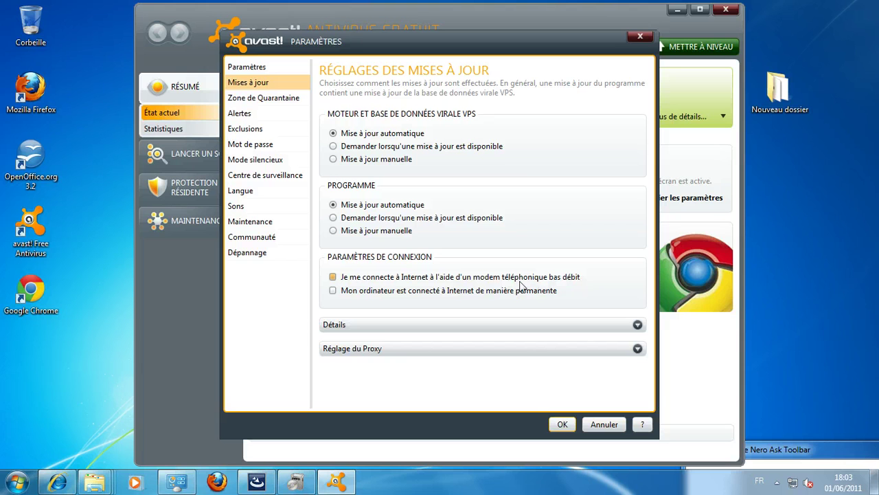
click(362, 294)
click(563, 425)
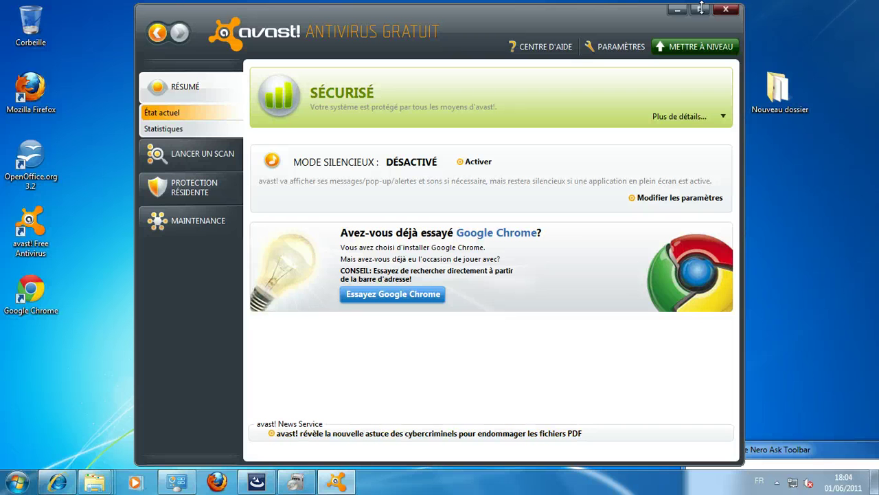
click(189, 159)
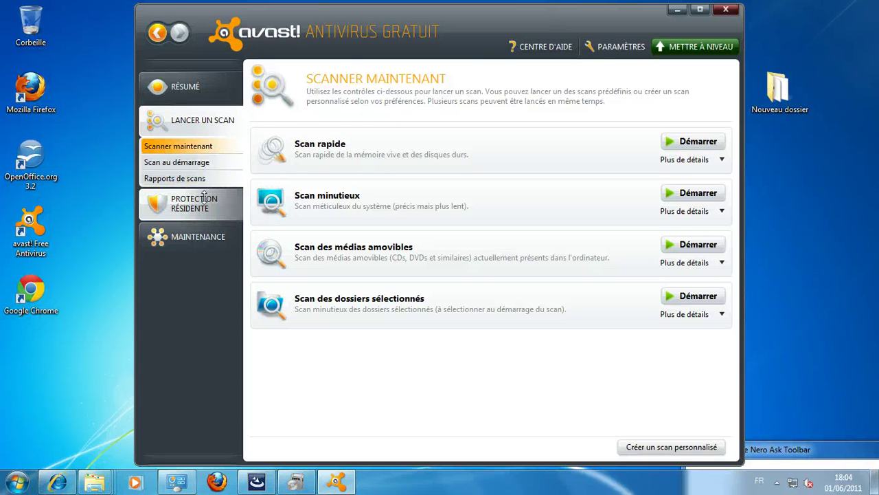
click(226, 200)
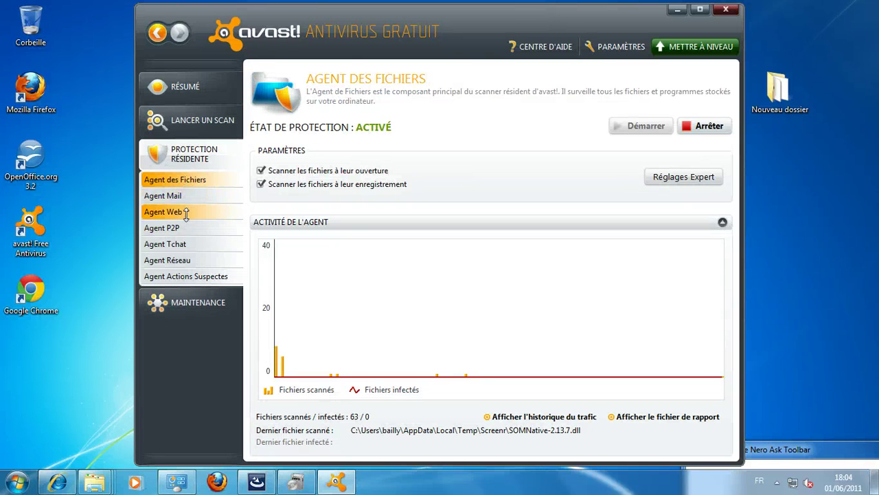